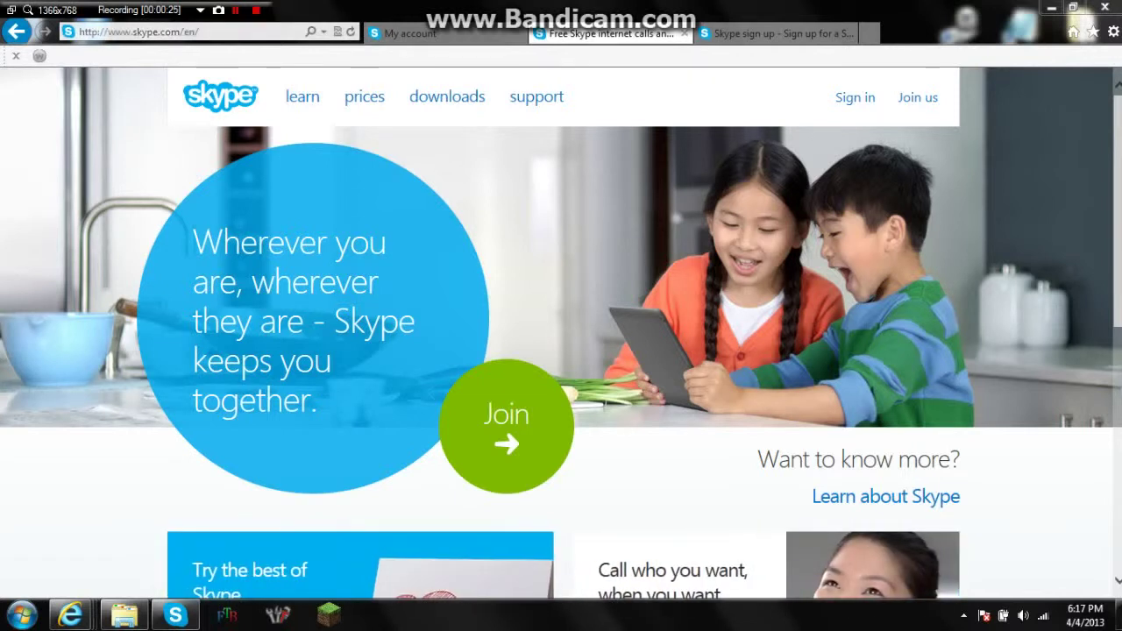
Switch from the Skype home page to the account sign-up form and go to its name and email section.
click(141, 31)
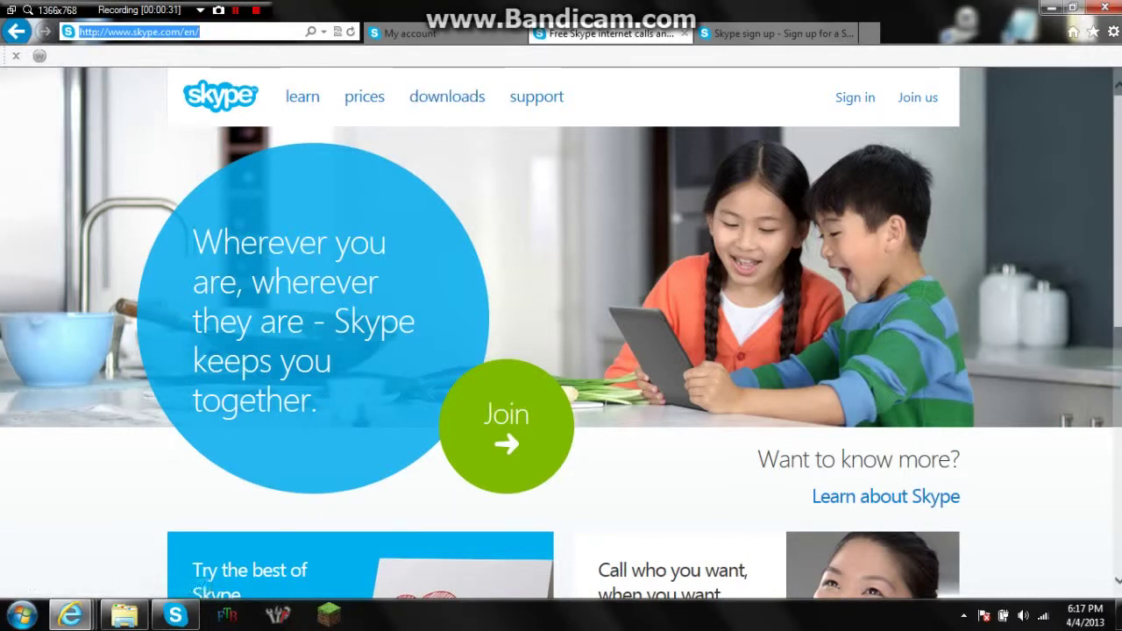
click(533, 436)
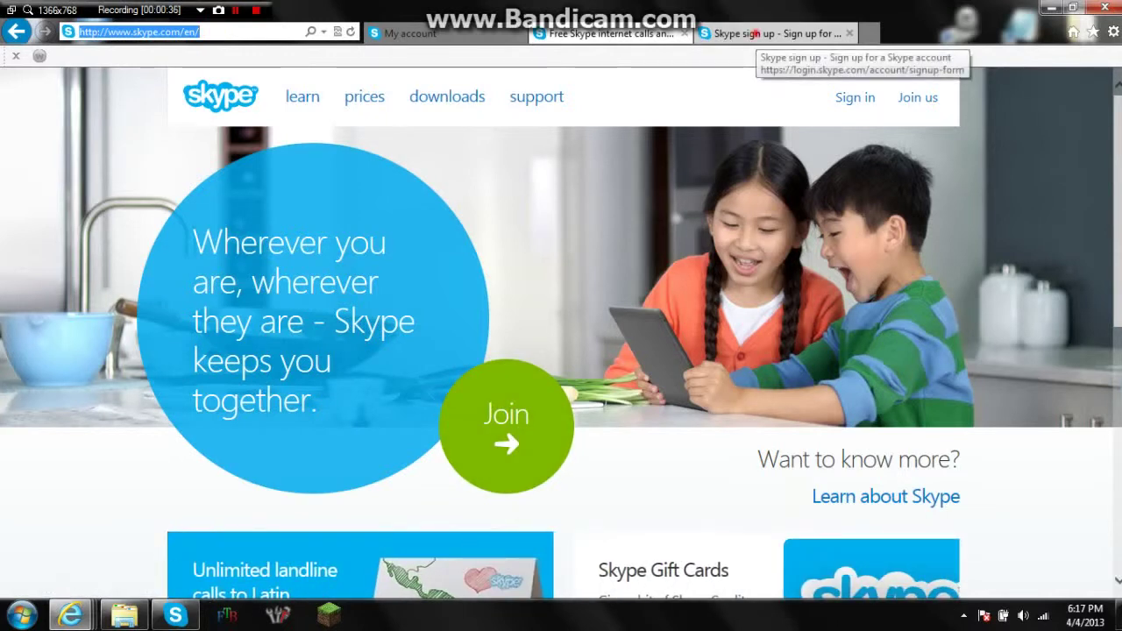
click(772, 33)
scroll(237, 381, down, 3)
scroll(446, 351, down, 3)
scroll(446, 351, up, 3)
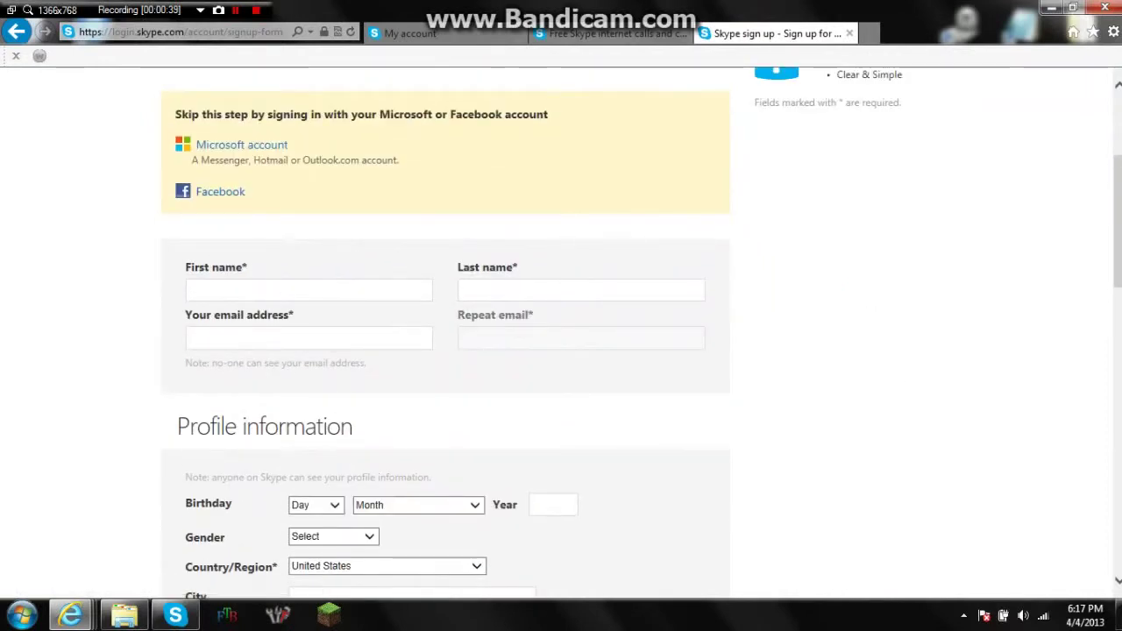
Fill in the first name, last name, email address and repeat email fields with placeholder text.
click(353, 292)
text(hghghg)
click(521, 292)
text(hghghgh)
click(359, 336)
text(ghghgh)
click(529, 336)
text(ghghg)
Choose the birthday's day and month in the profile information and set the gender to Male.
scroll(529, 336, down, 2)
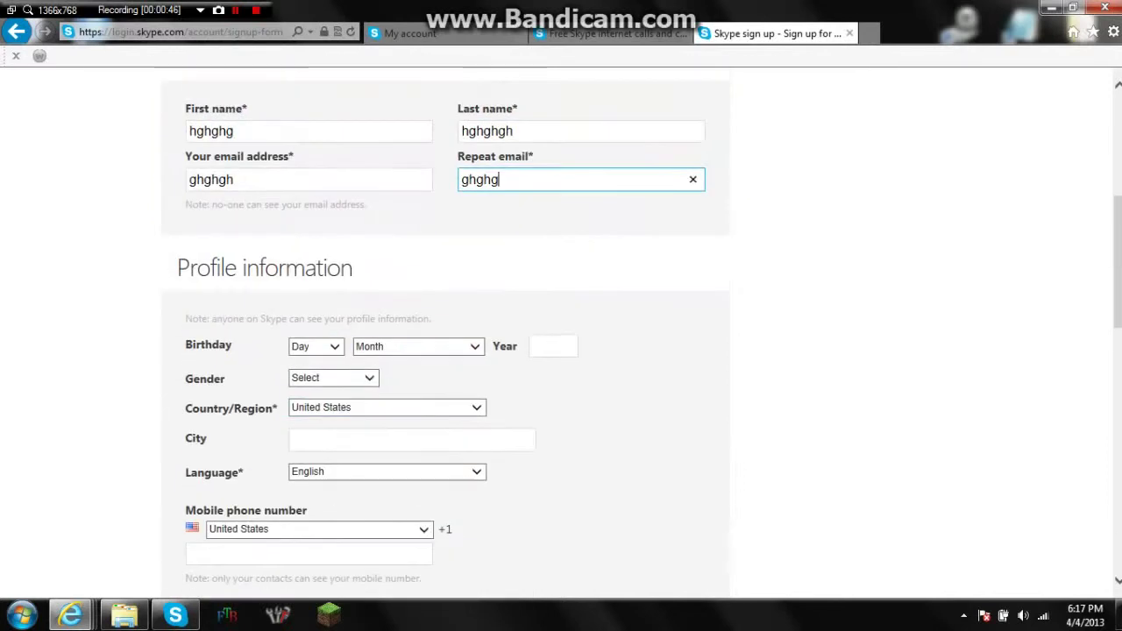
click(334, 346)
click(336, 376)
click(429, 346)
click(428, 424)
click(369, 400)
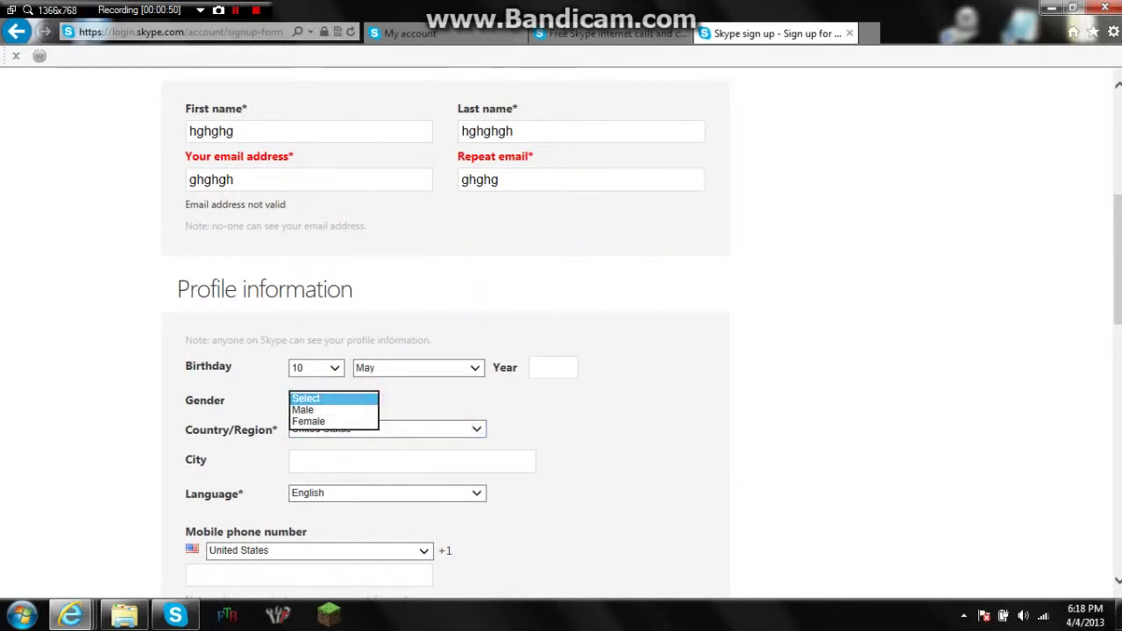
click(302, 410)
Set the intended use of Skype to Mostly personal conversations.
scroll(303, 409, down, 3)
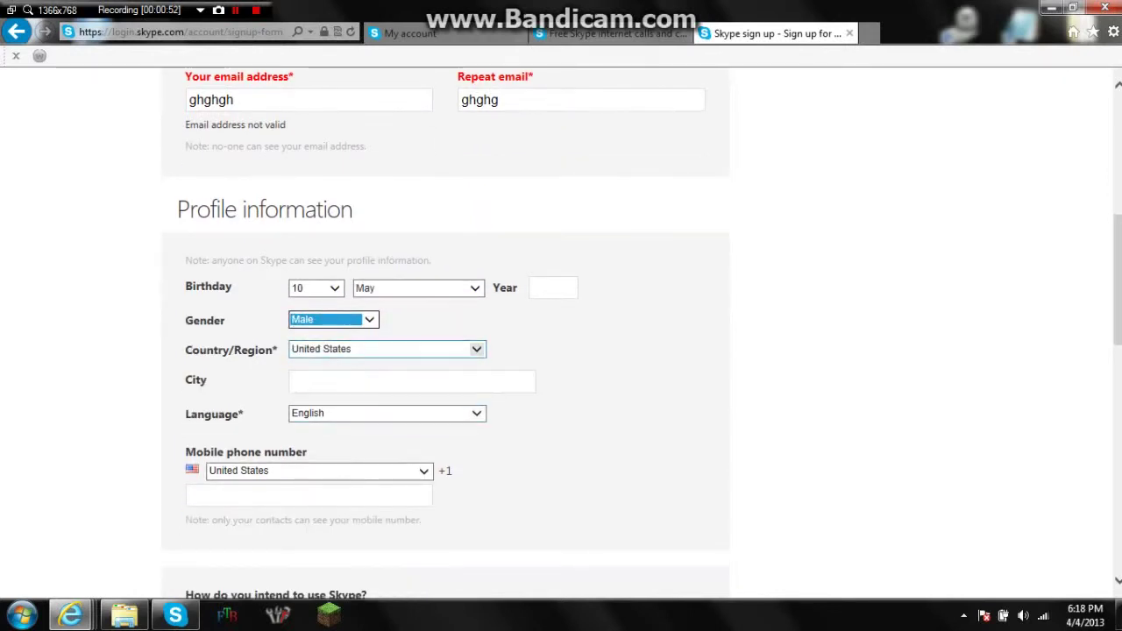
scroll(445, 351, down, 3)
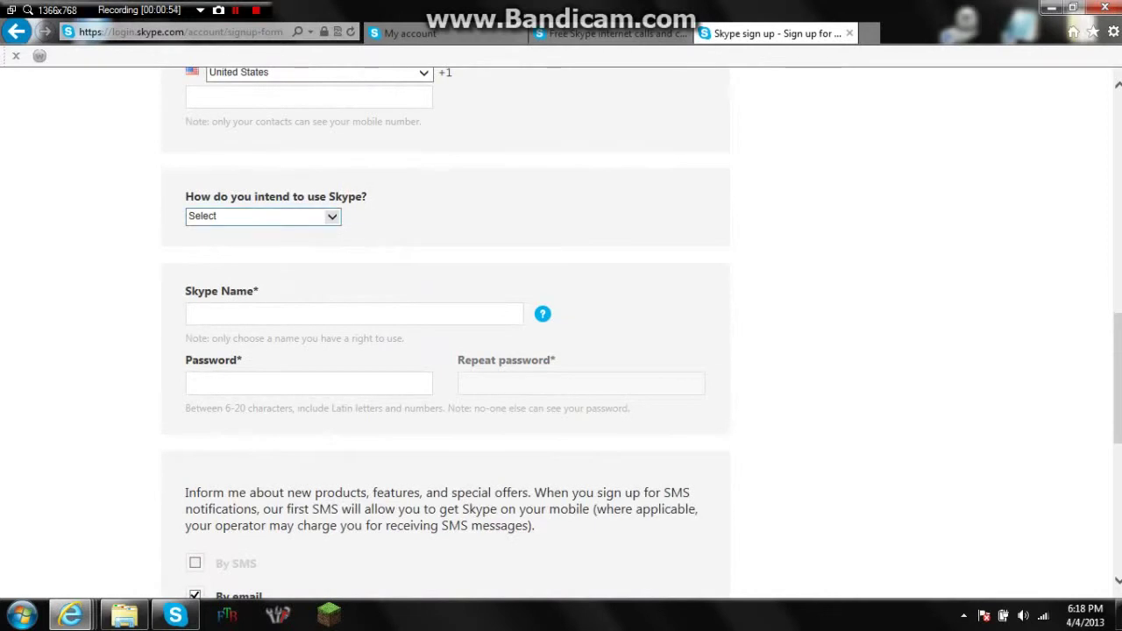
click(333, 217)
click(295, 227)
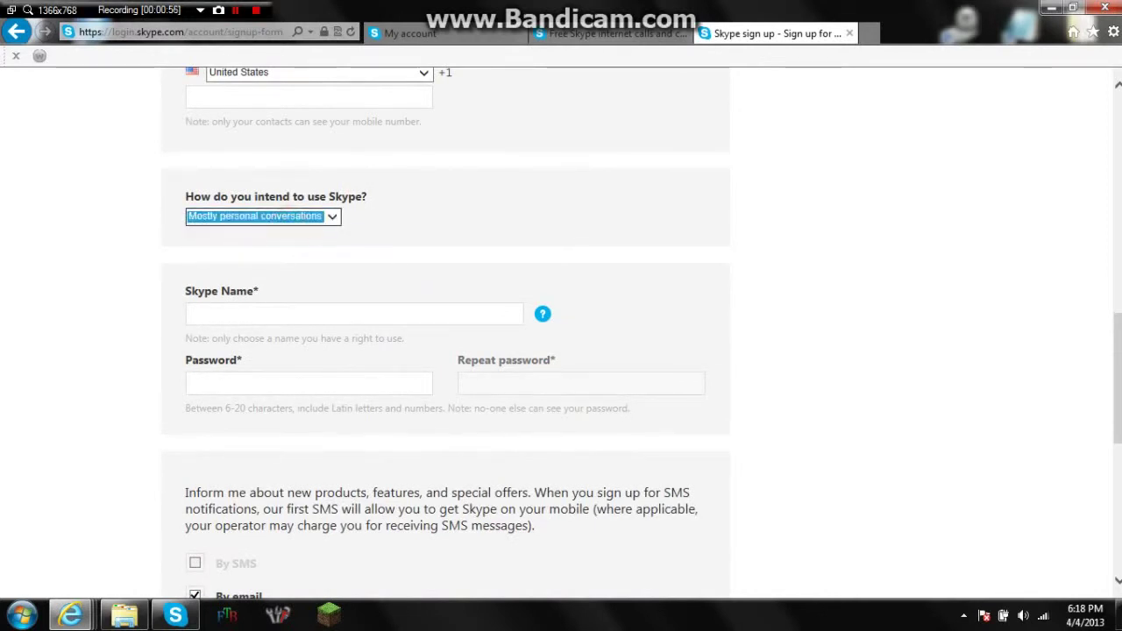
Show the Skype Name suggestions and review the rest of the sign-up form down to the verification text and agreement.
click(278, 313)
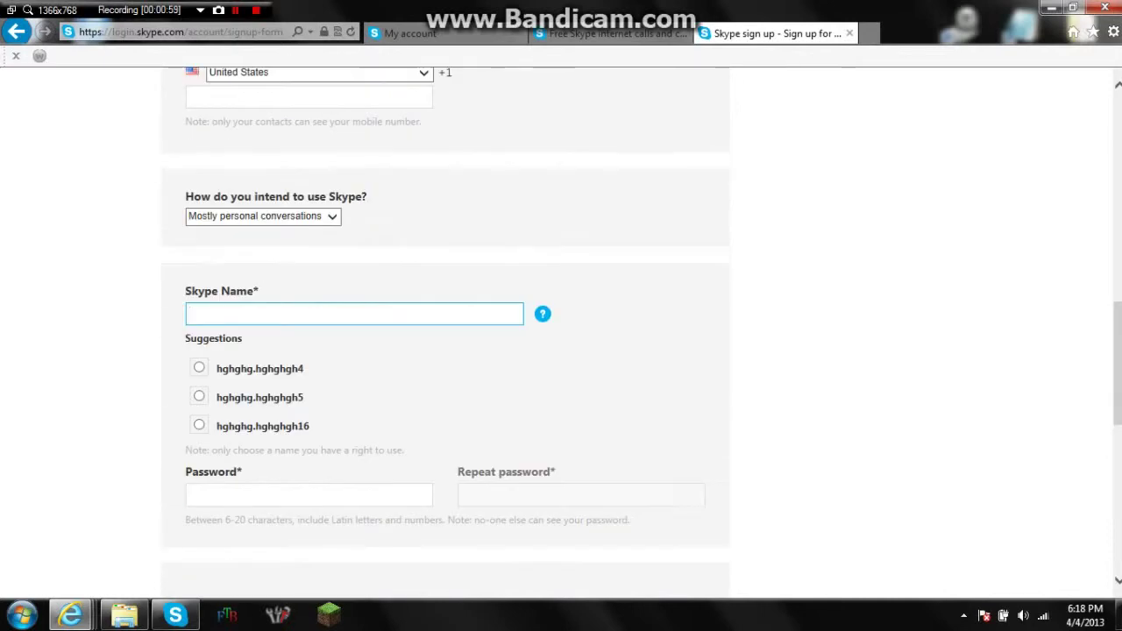
scroll(445, 334, down, 1)
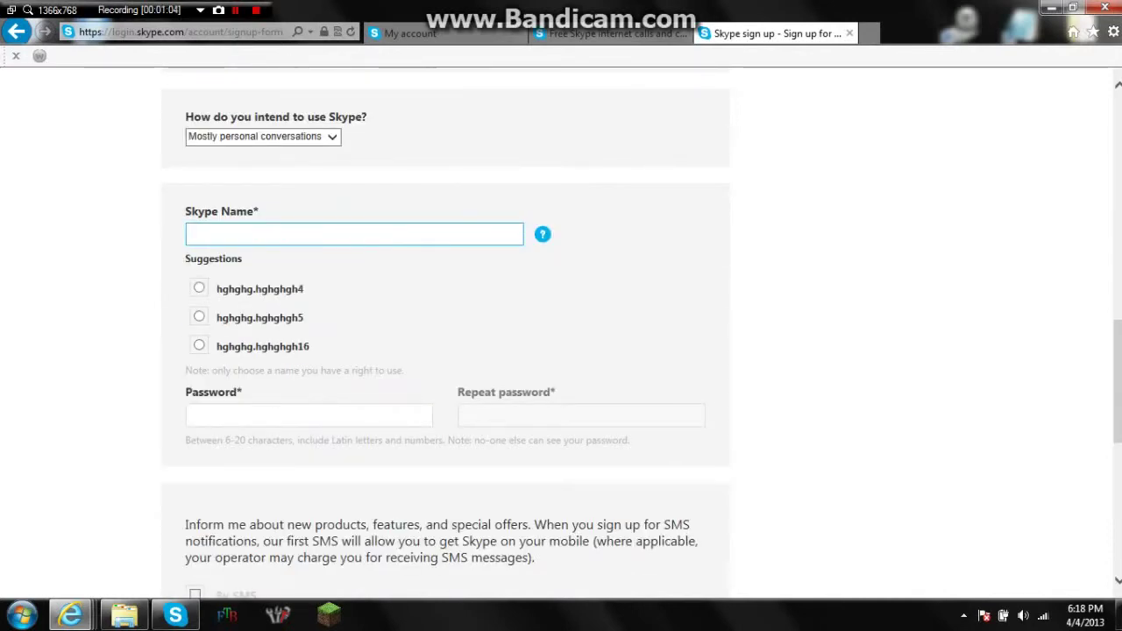
scroll(445, 334, down, 5)
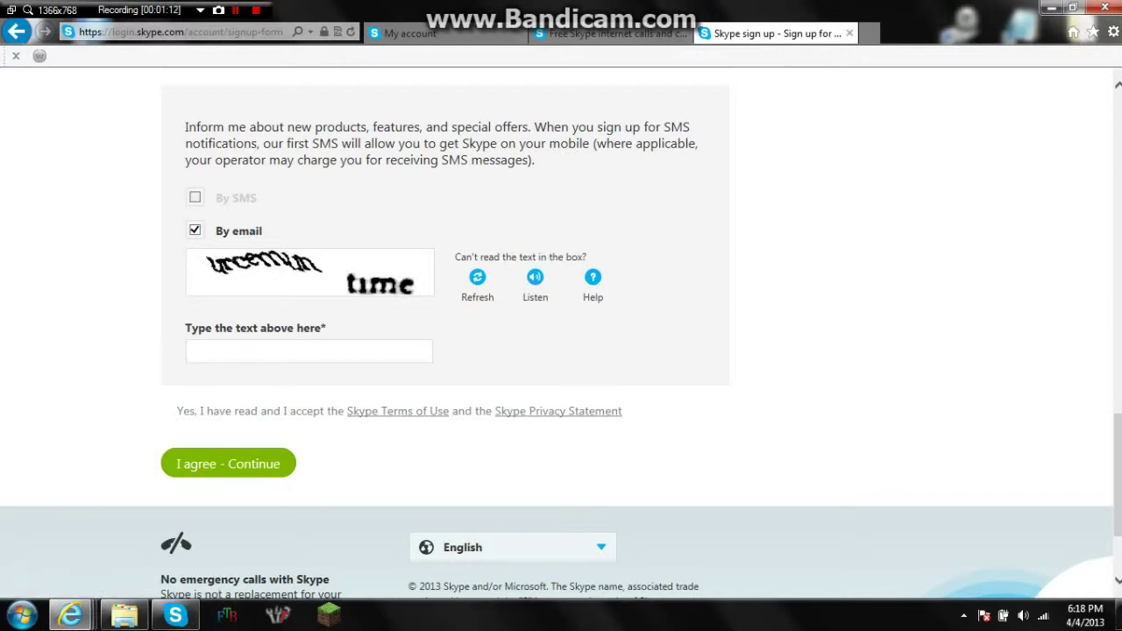
scroll(446, 333, up, 15)
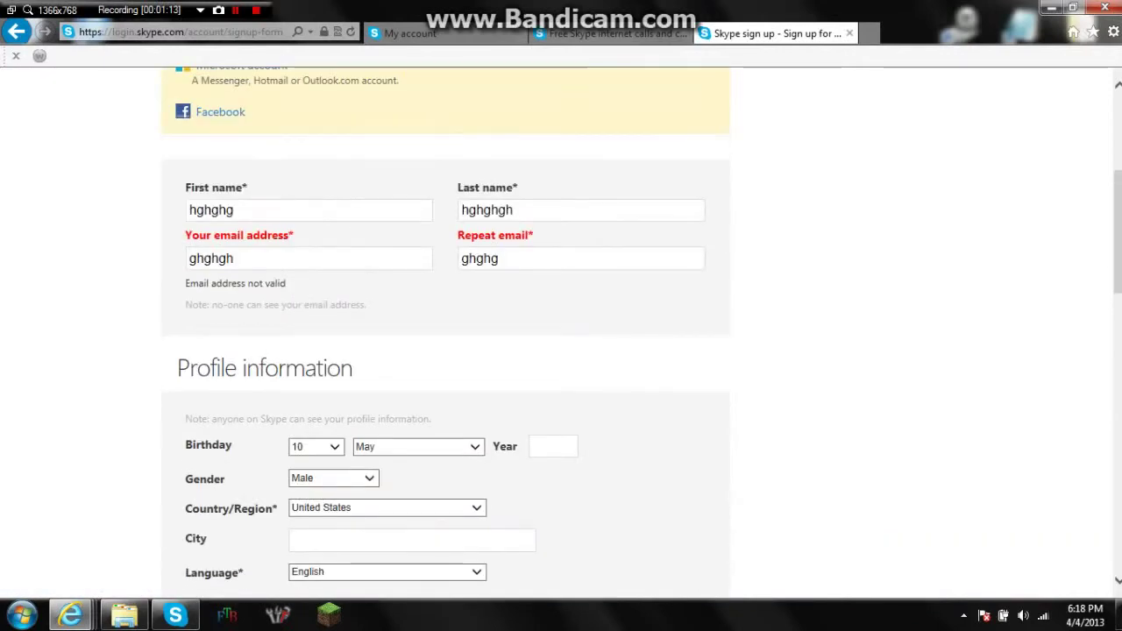
scroll(446, 333, down, 12)
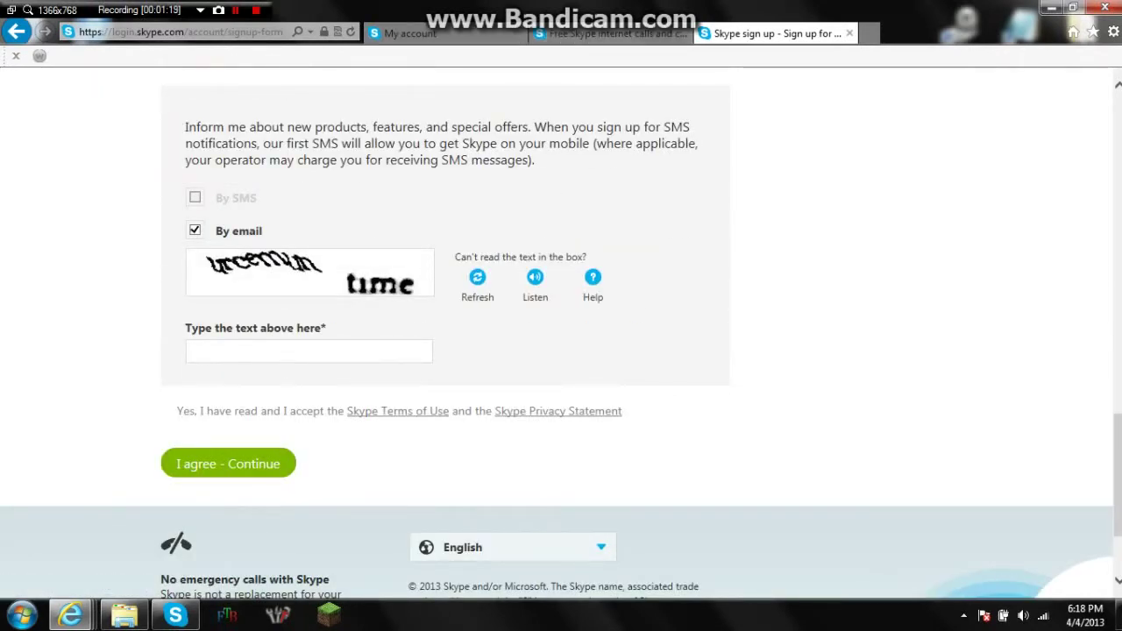
Examine the My account page, including the Skype for Windows download, account details, manageable features and recent usage.
click(434, 34)
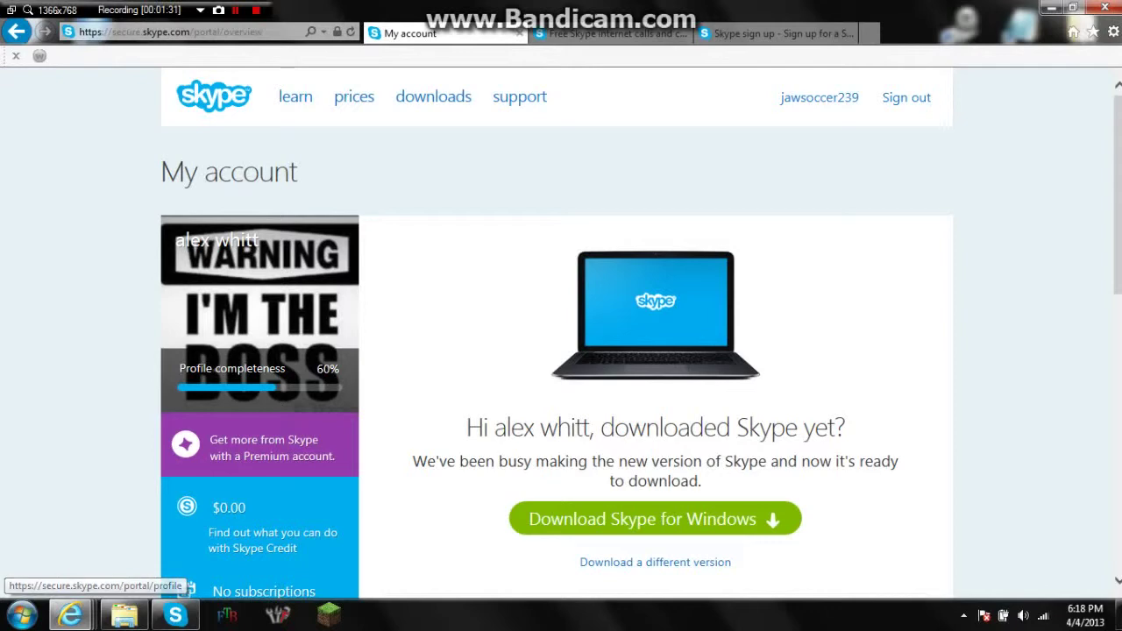
scroll(557, 334, down, 3)
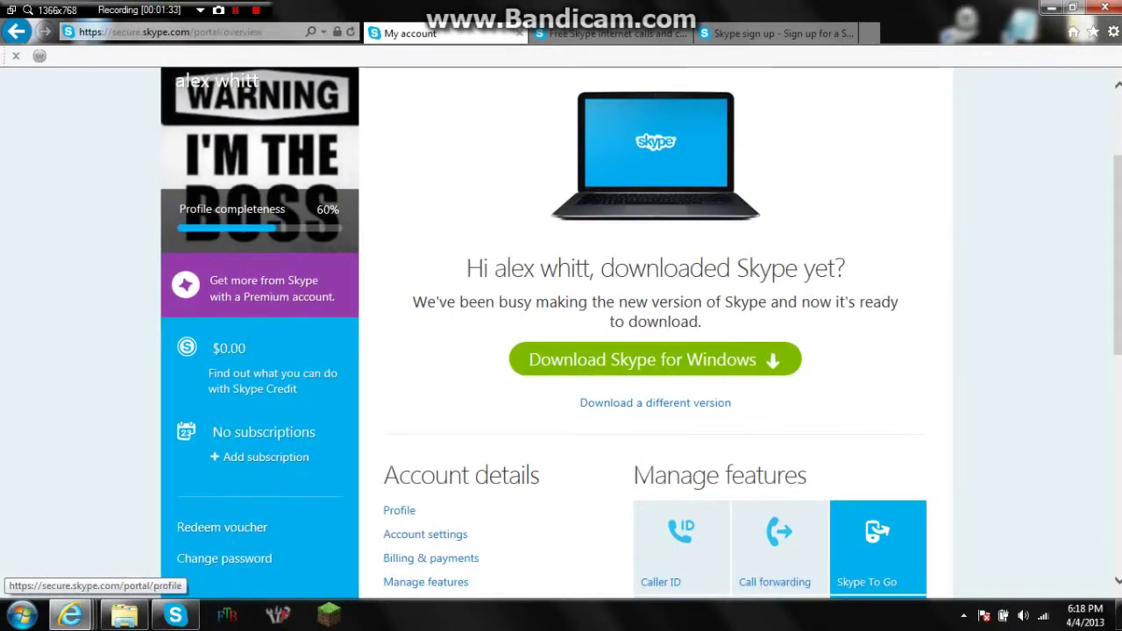
scroll(557, 334, up, 3)
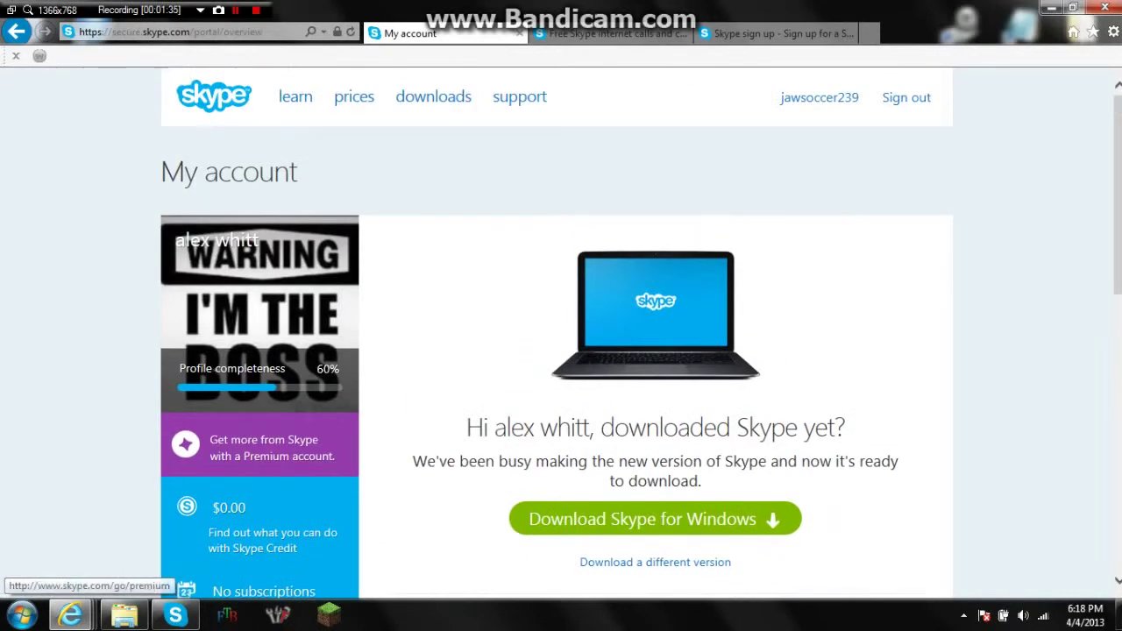
scroll(557, 333, down, 3)
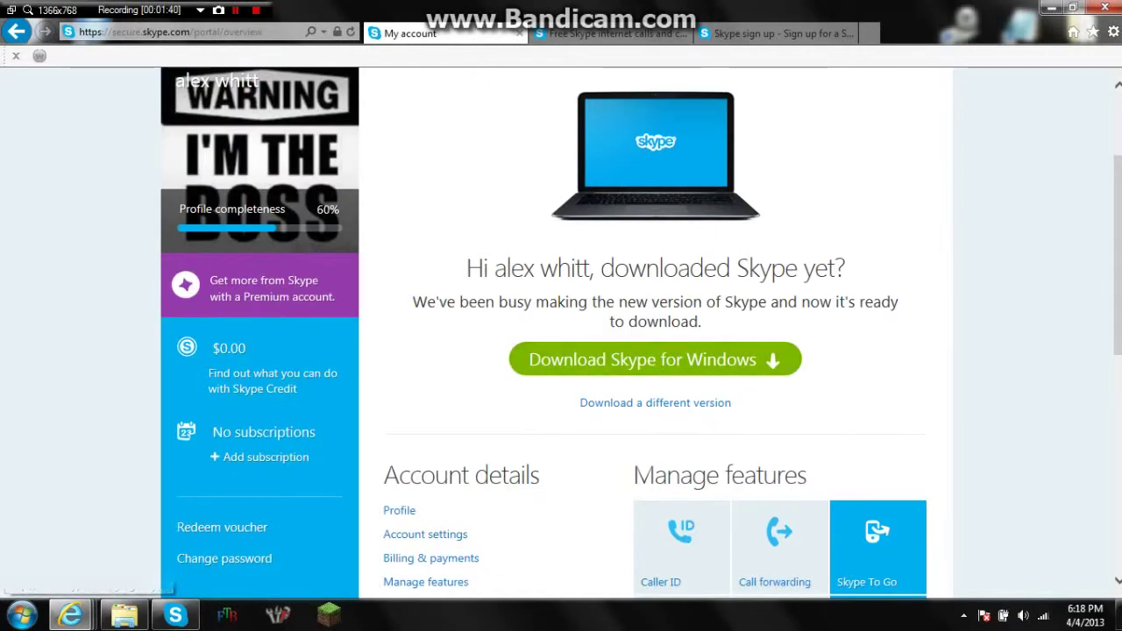
scroll(655, 359, down, 2)
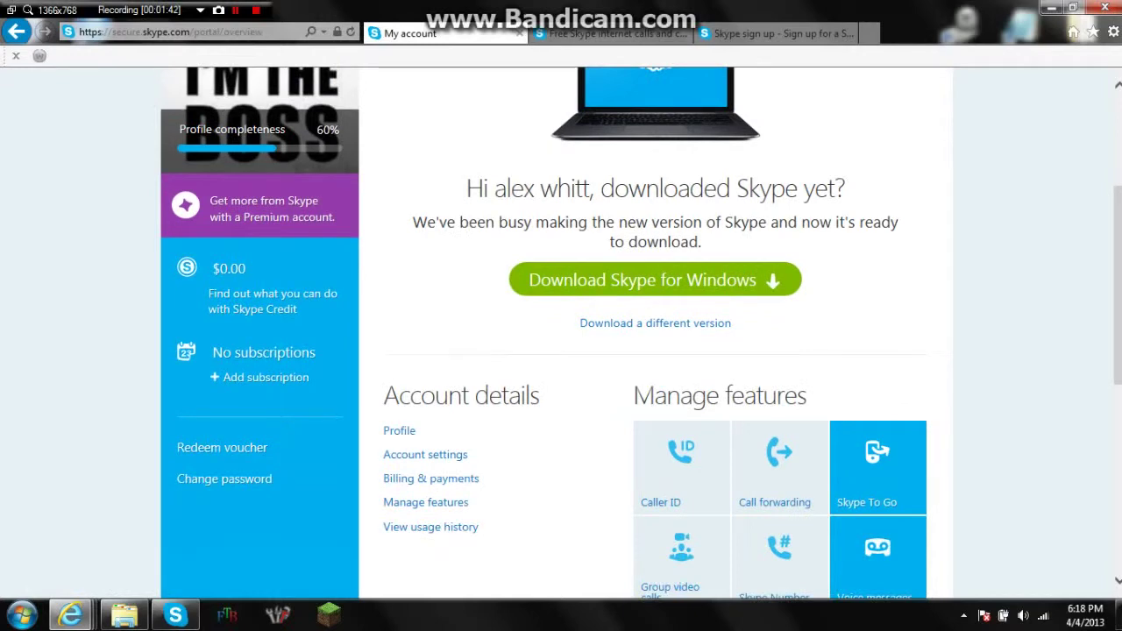
scroll(655, 351, down, 4)
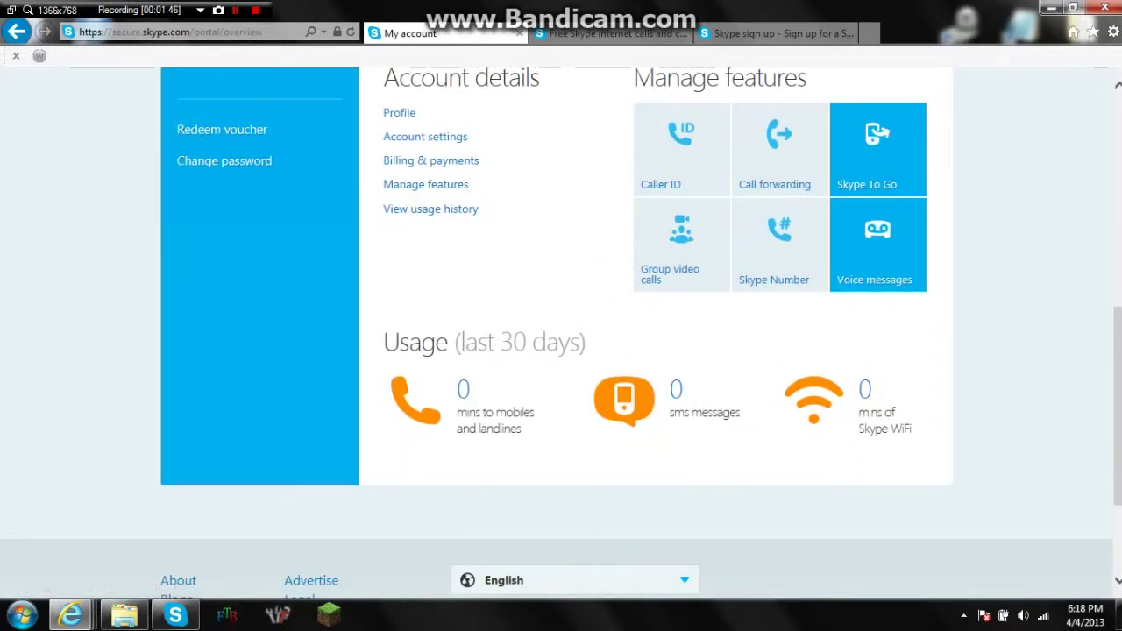
scroll(655, 351, down, 3)
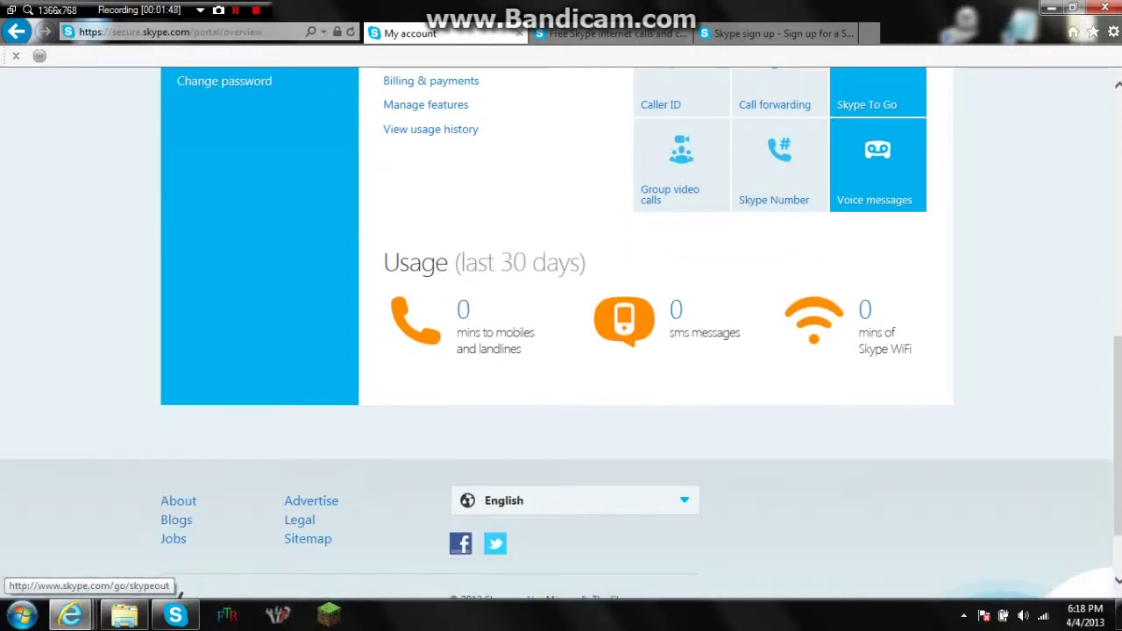
scroll(655, 351, up, 3)
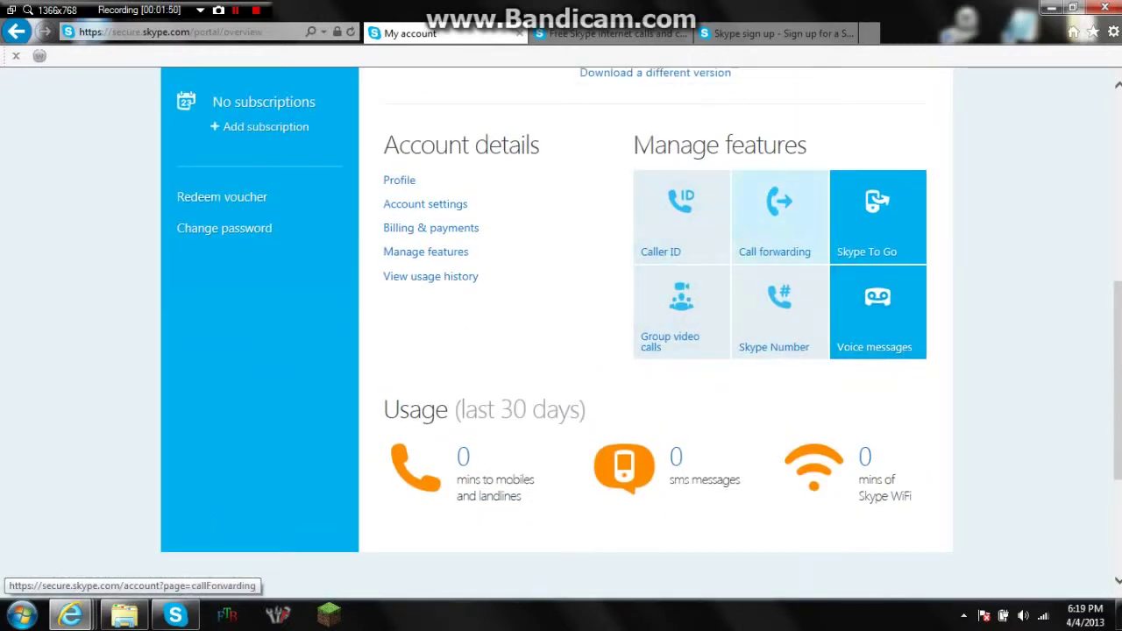
scroll(655, 351, up, 4)
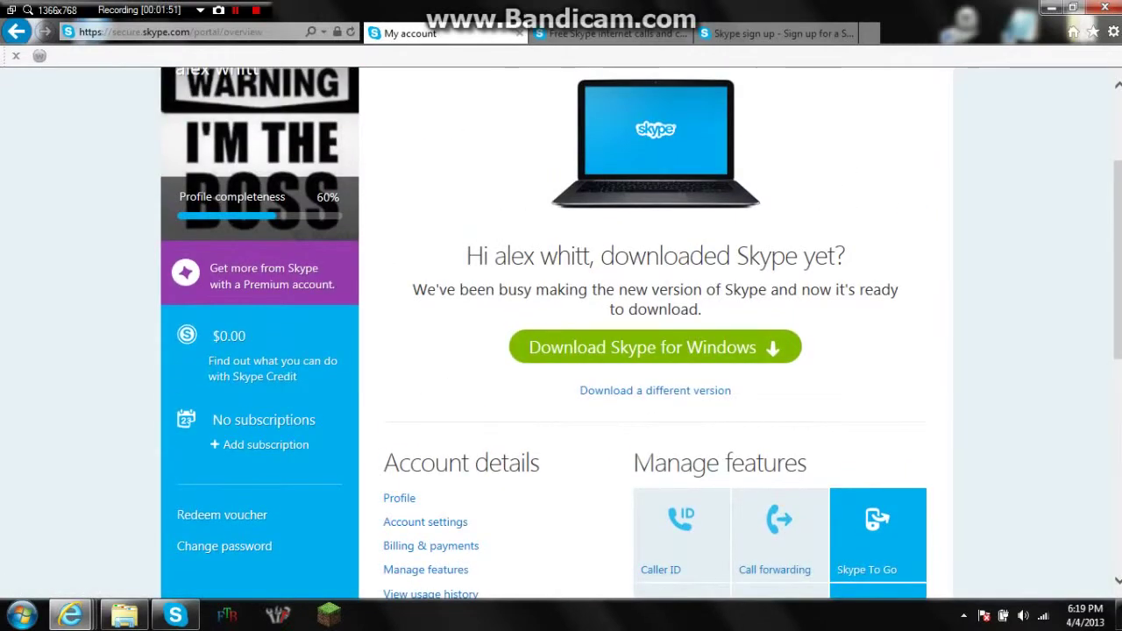
scroll(555, 271, up, 2)
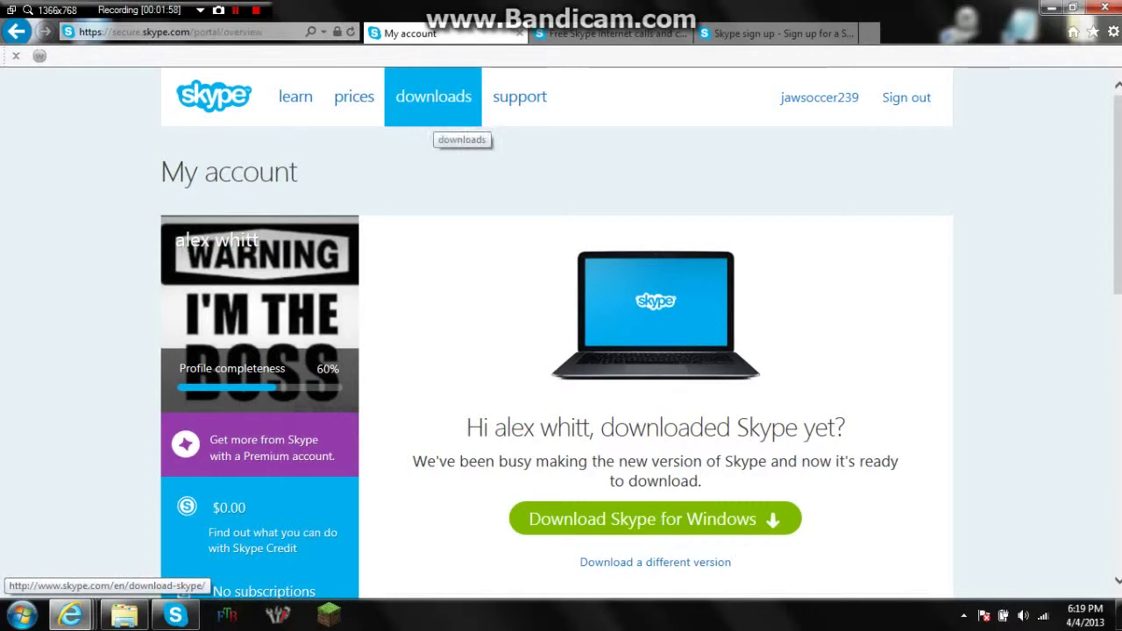
Minimize the browser, switch to the Skype desktop app and show the recent conversations.
click(1051, 8)
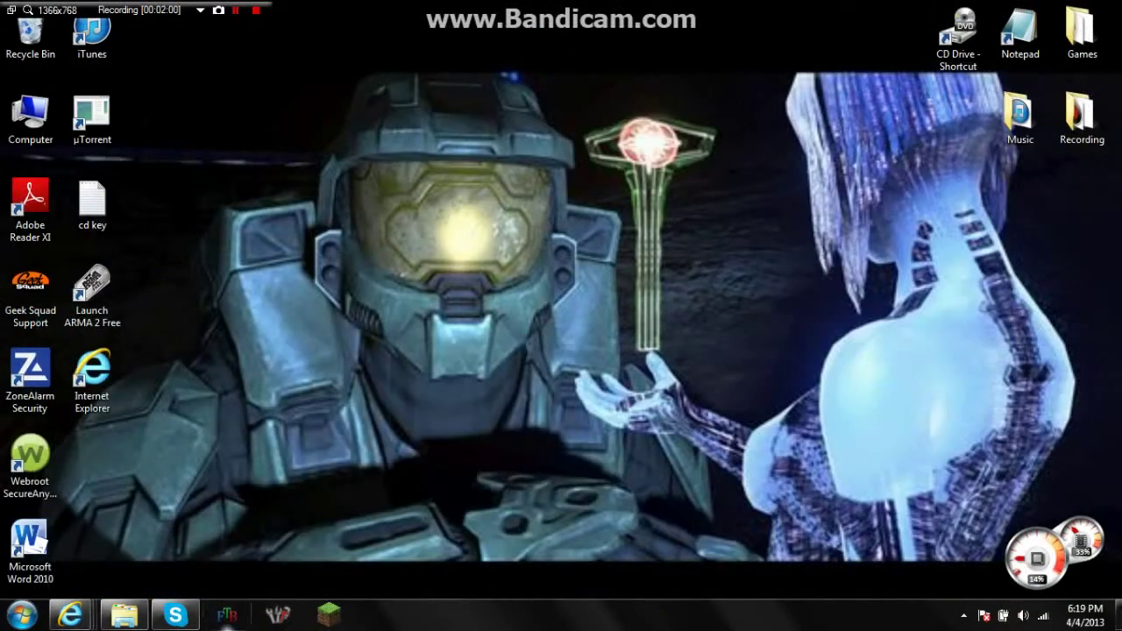
click(176, 616)
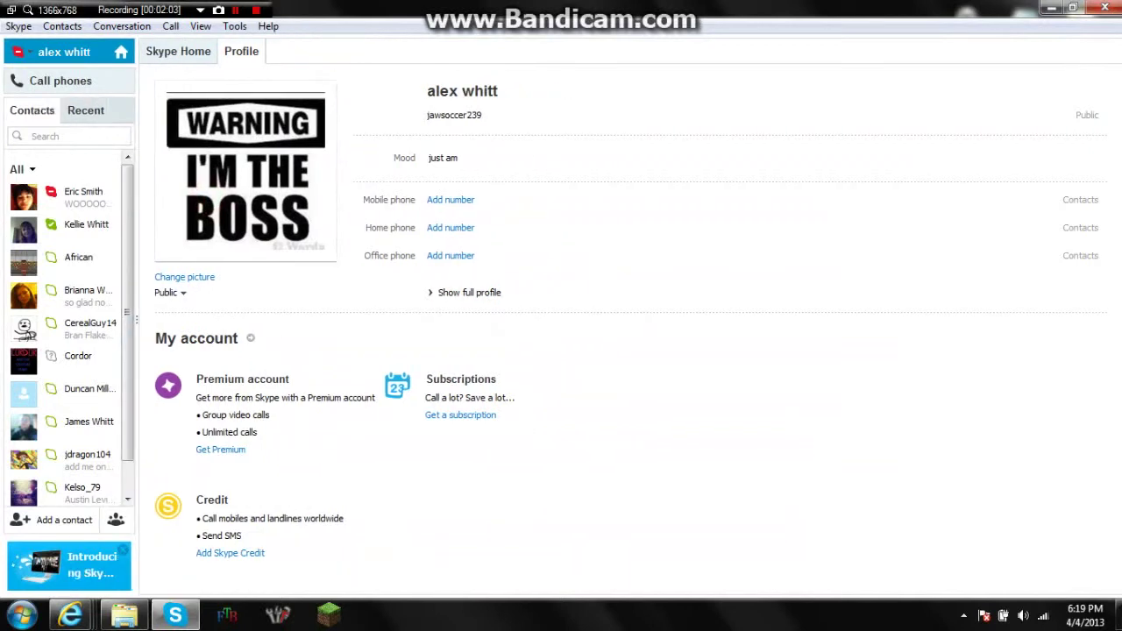
click(86, 110)
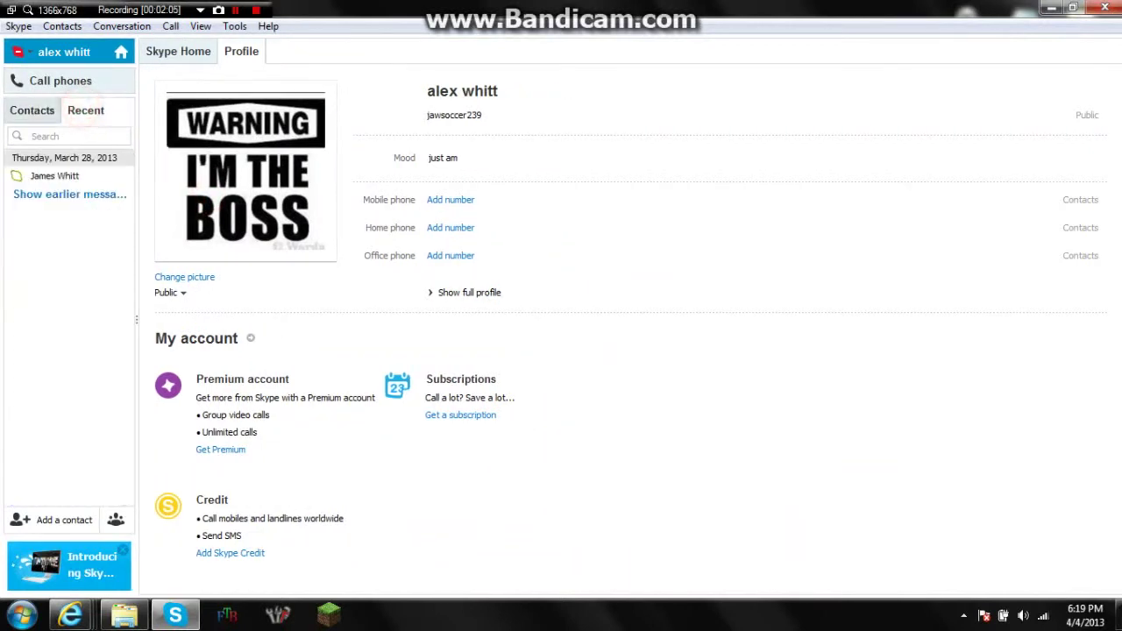
click(139, 216)
click(137, 317)
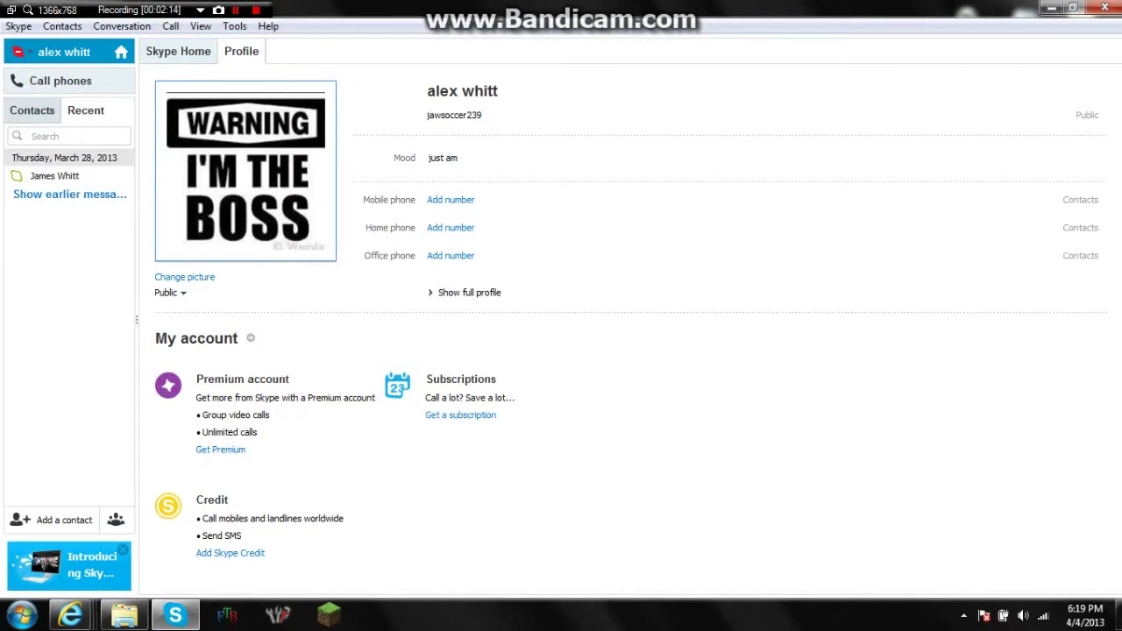
View the Skype Home feed and the dial pad for calling phones.
click(151, 47)
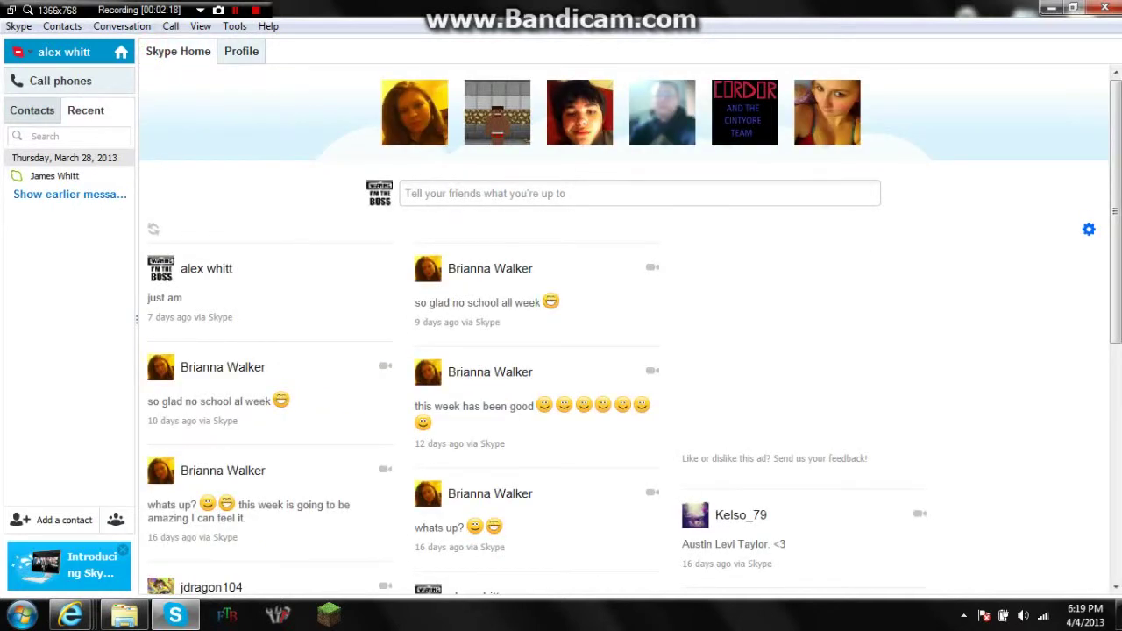
click(58, 82)
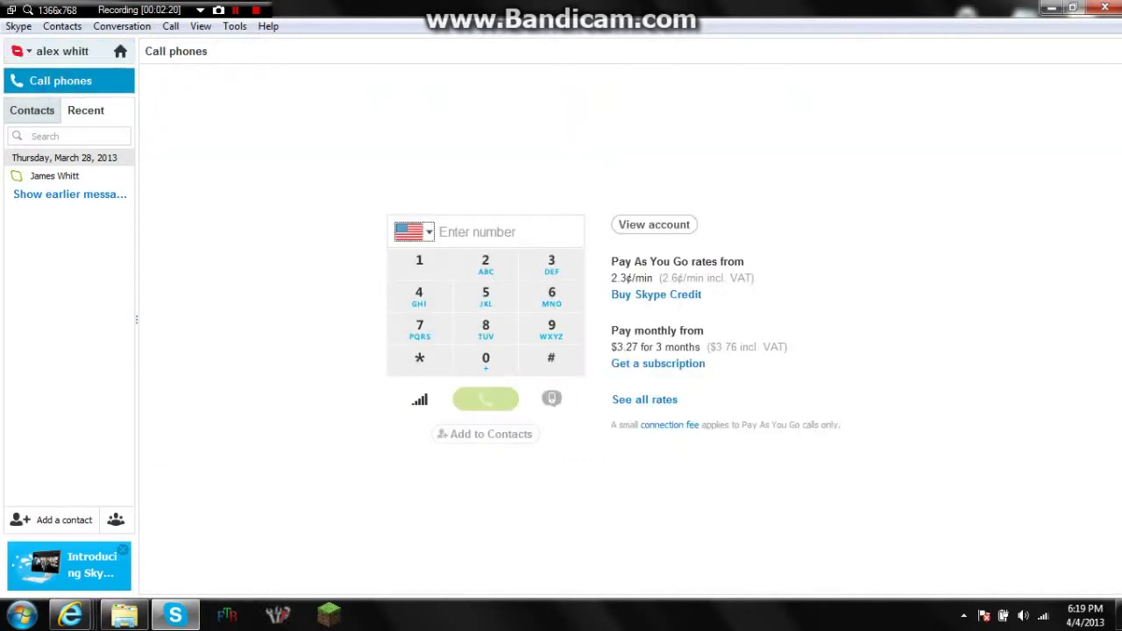
Return to the full contact list and look through several contacts' conversation pages, ending with the first contact.
click(35, 113)
click(79, 197)
click(79, 226)
click(79, 260)
drag(80, 261, 60, 239)
click(91, 427)
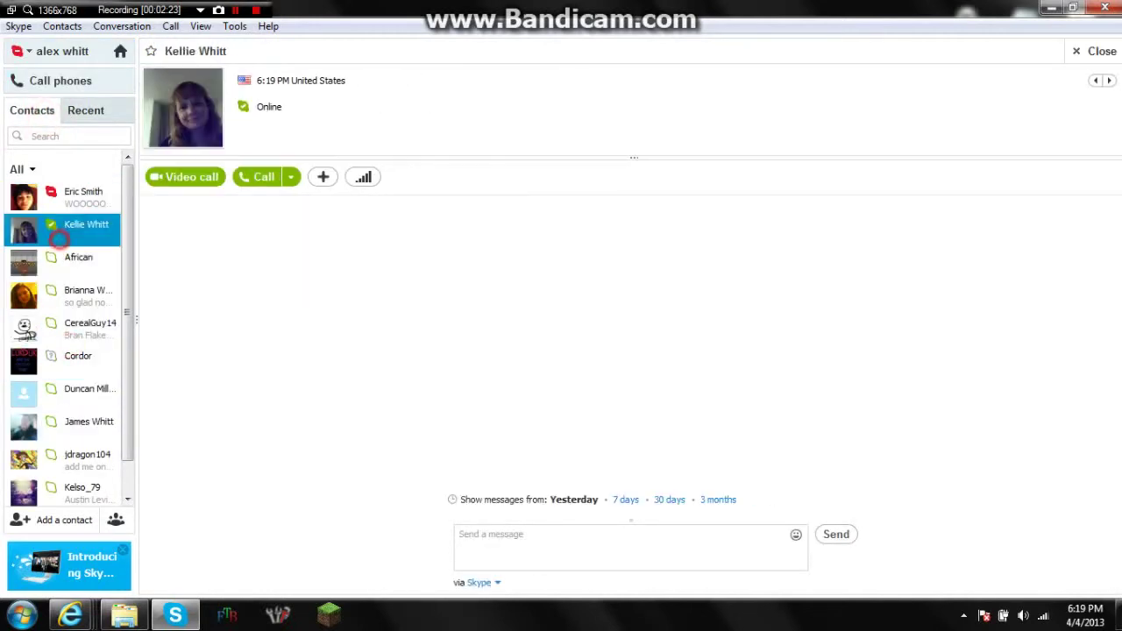
click(91, 458)
click(93, 486)
click(90, 458)
click(61, 226)
click(79, 389)
click(79, 256)
click(75, 227)
click(68, 196)
mouse_move(127, 230)
mouse_down()
mouse_move(127, 259)
mouse_move(127, 227)
mouse_up()
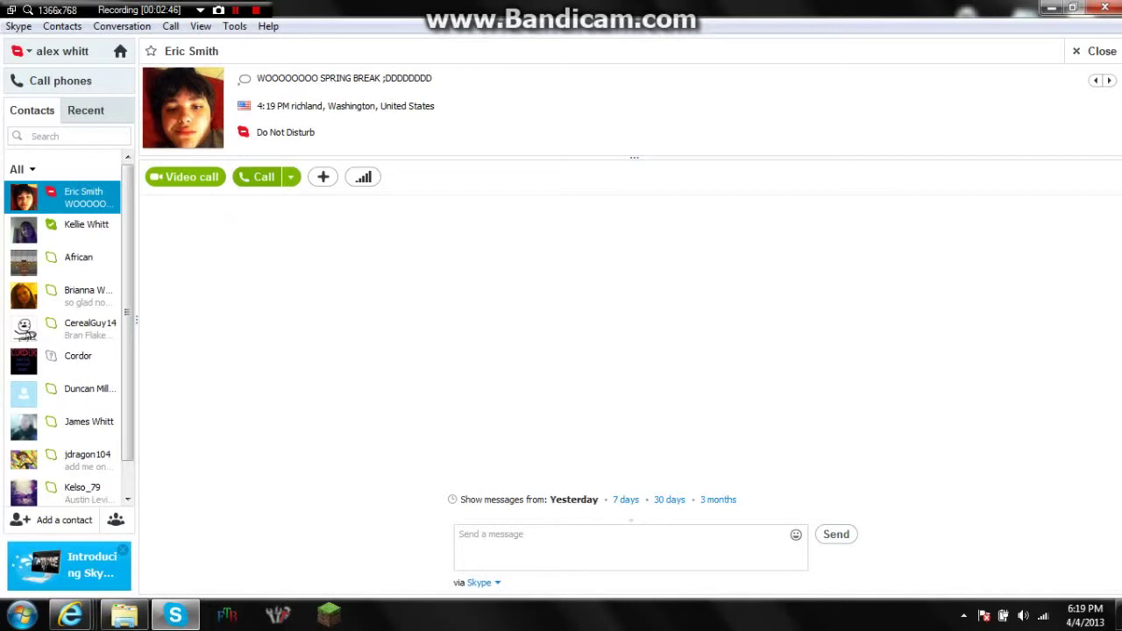
key(shift+F12)
key(shift+F12)
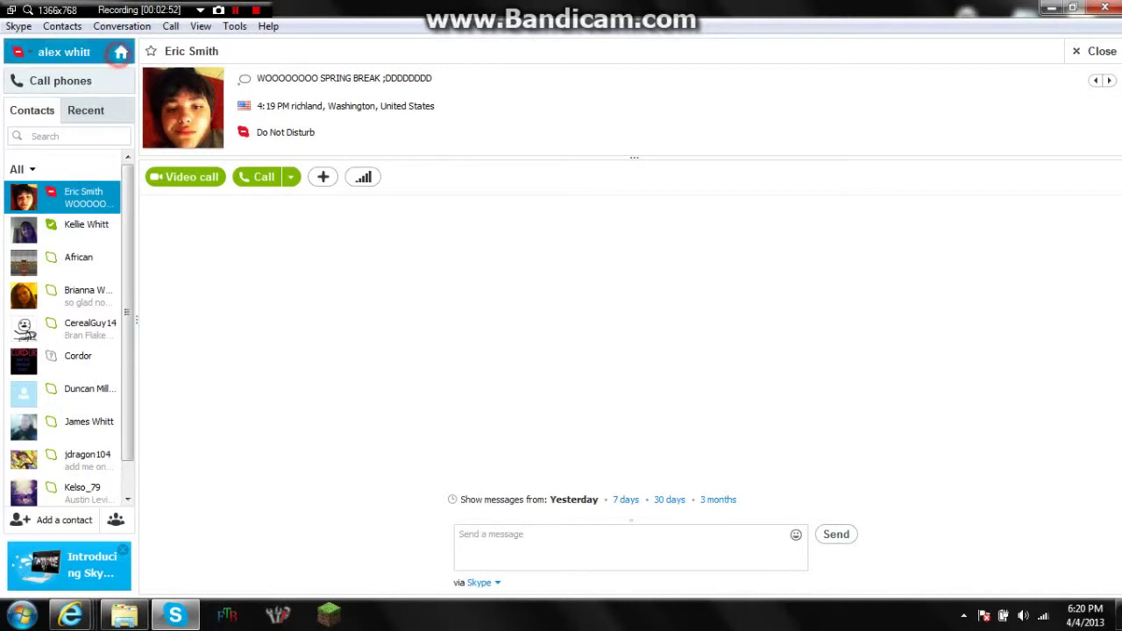
Open the account owner's profile and look over the available account, contact, conversation, call, view and help commands.
click(63, 51)
click(19, 26)
mouse_move(57, 45)
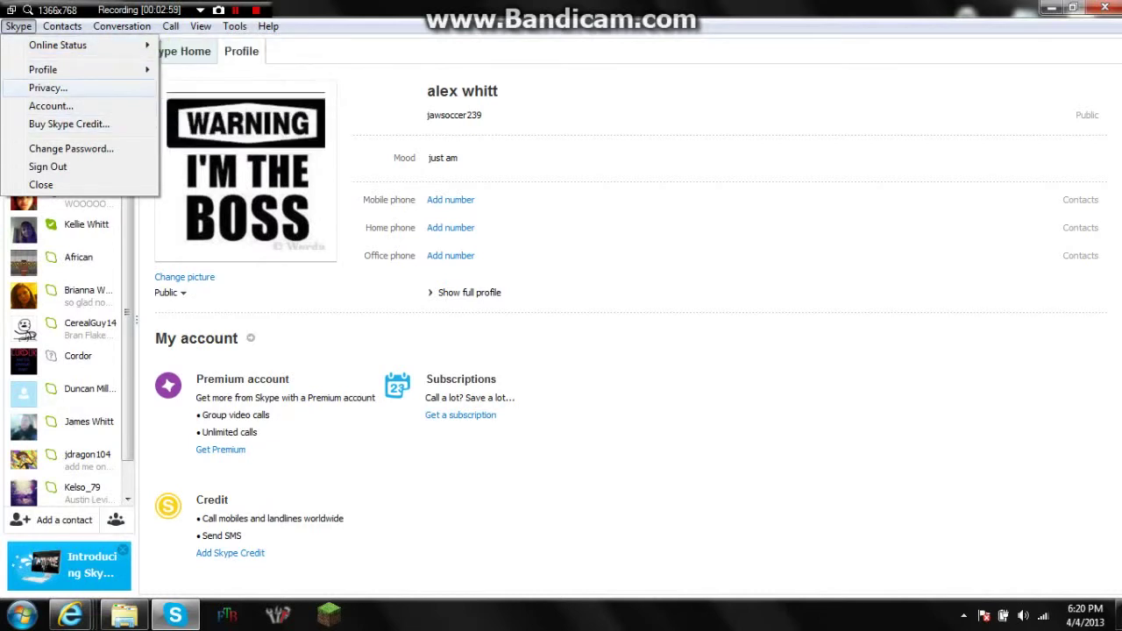
mouse_move(79, 69)
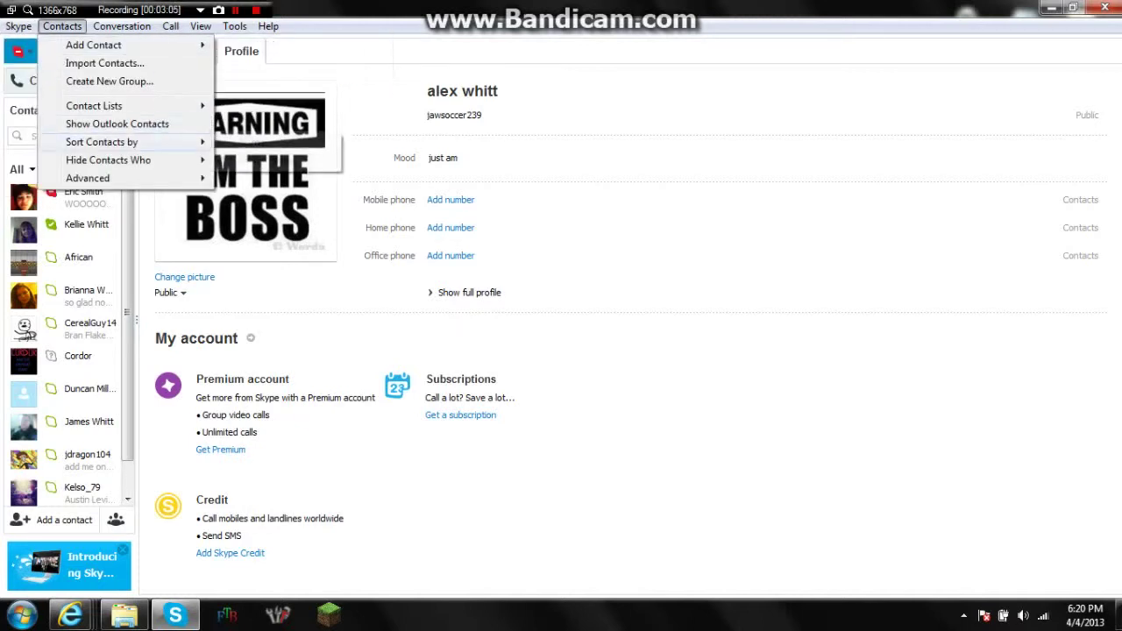
mouse_move(122, 26)
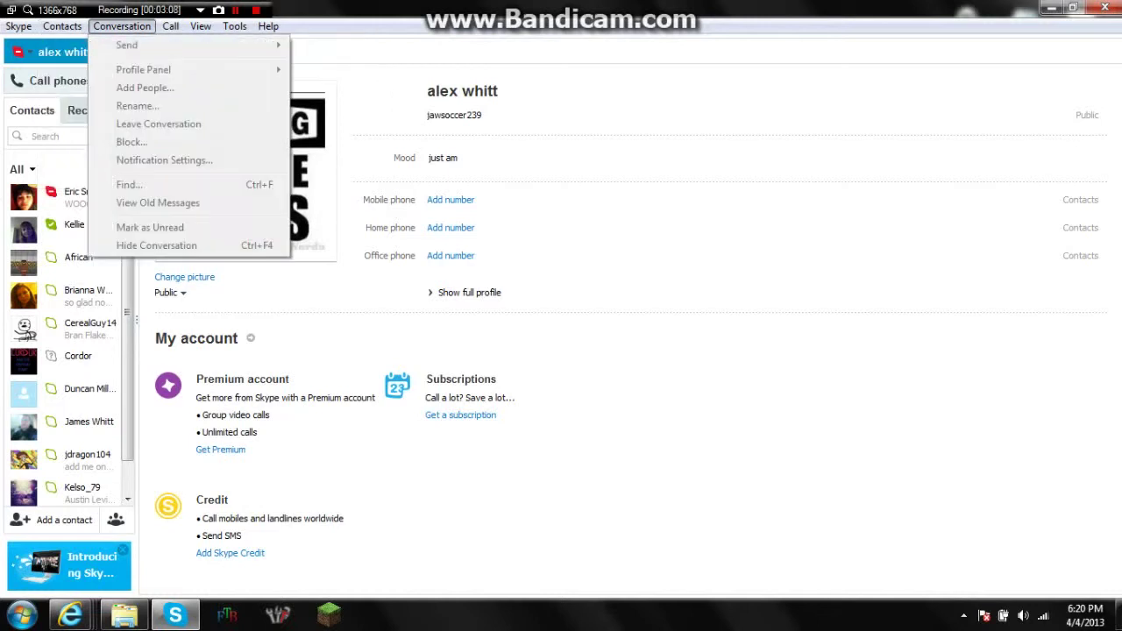
mouse_move(170, 25)
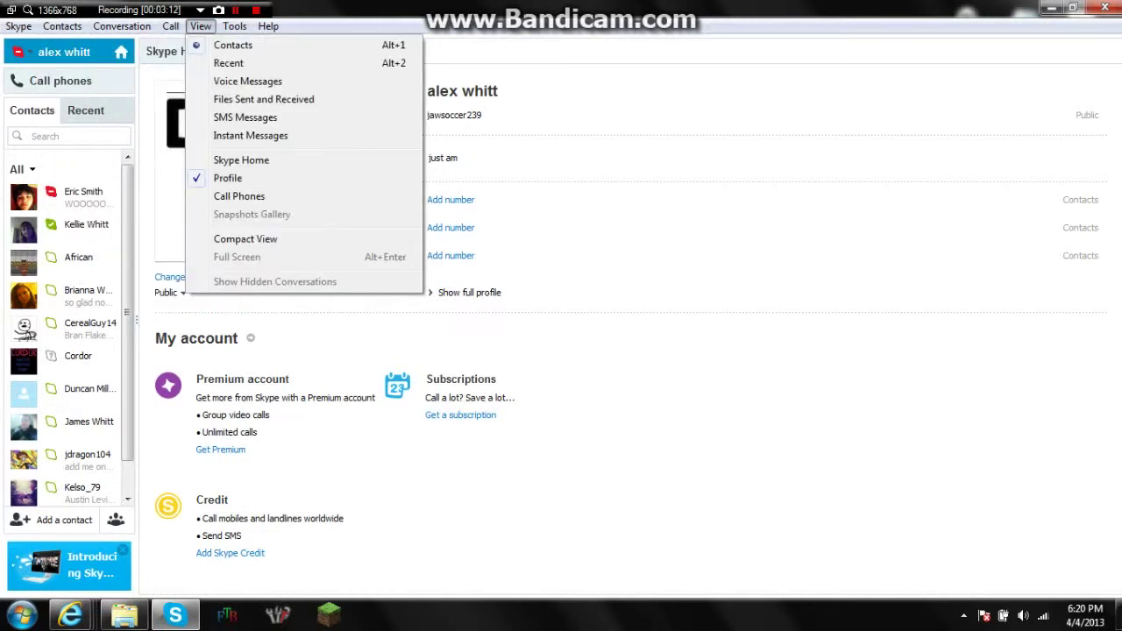
mouse_move(269, 26)
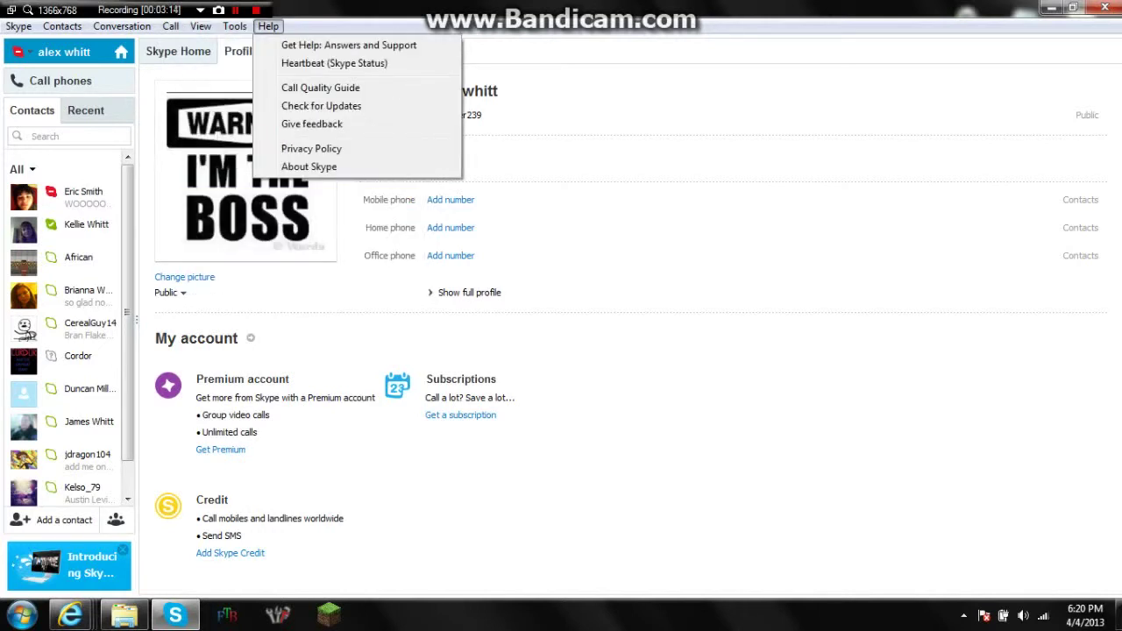